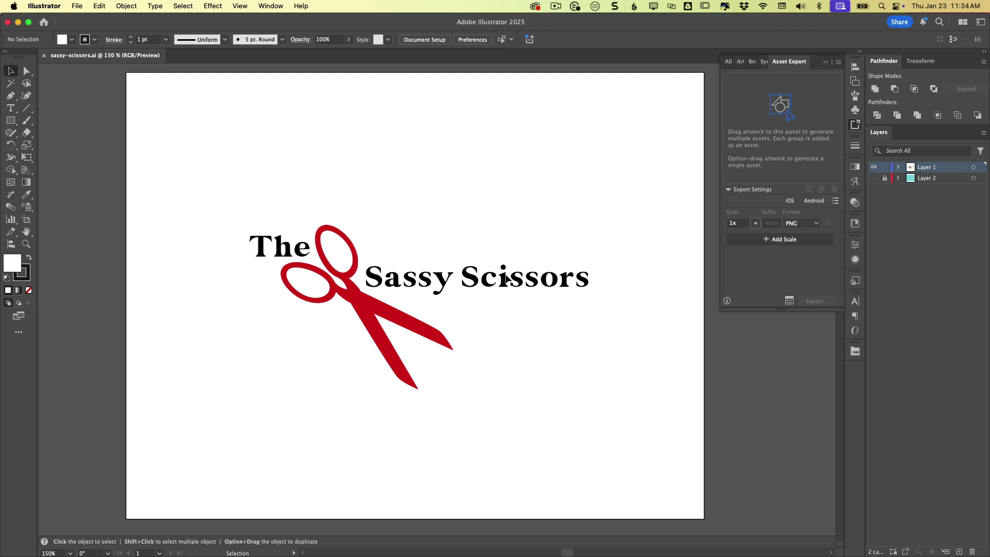
Select the placed Sassy-Scissors.jpg logo image on the artboard.
click(508, 280)
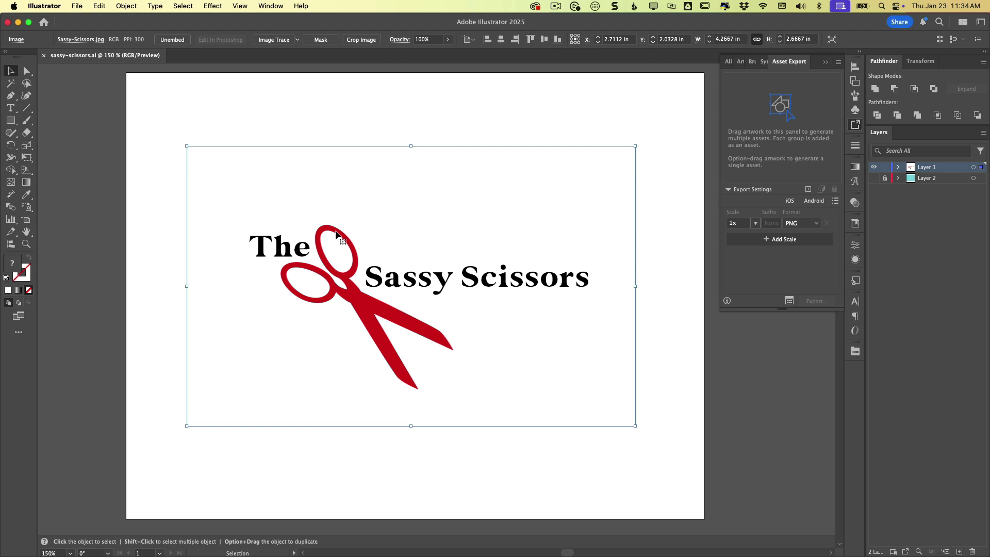
click(78, 5)
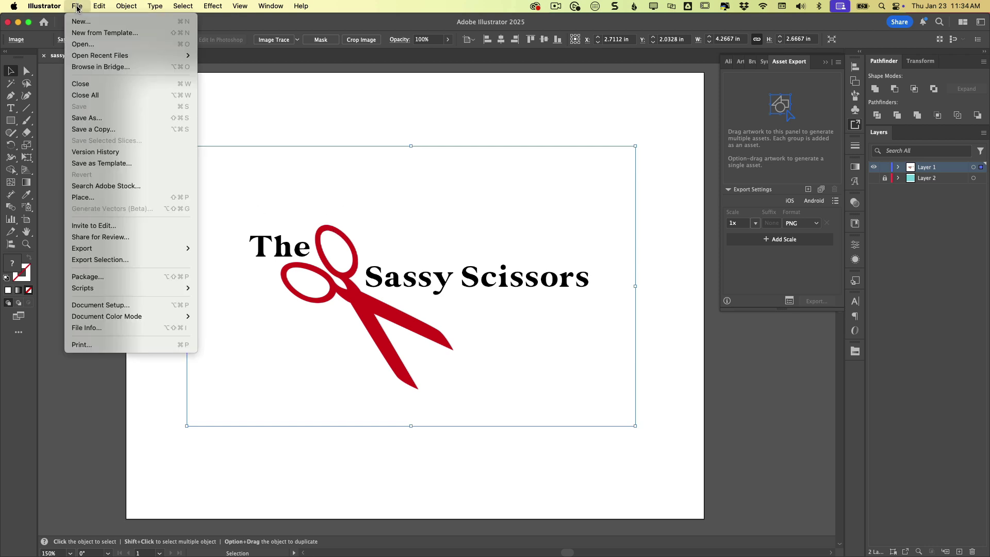
click(227, 113)
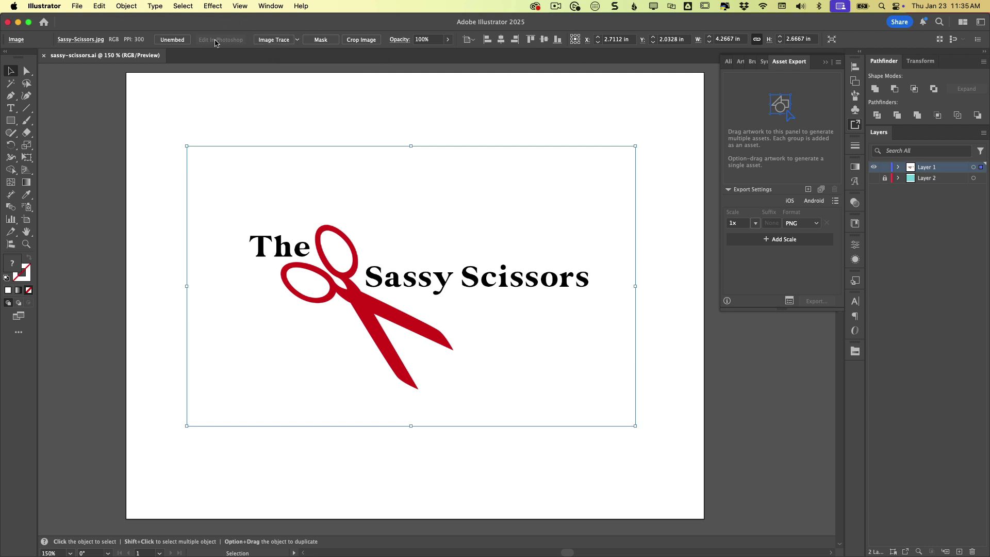
click(271, 6)
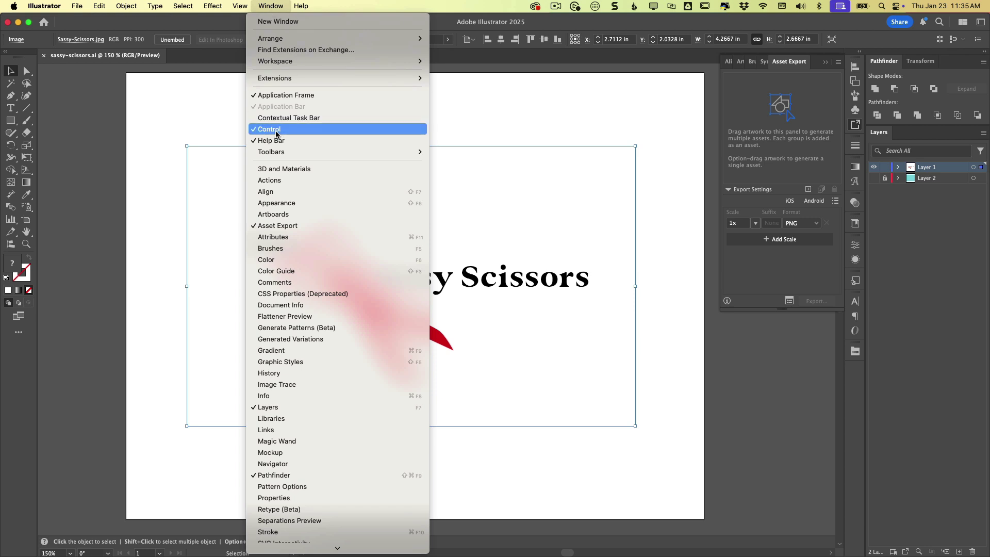
click(292, 133)
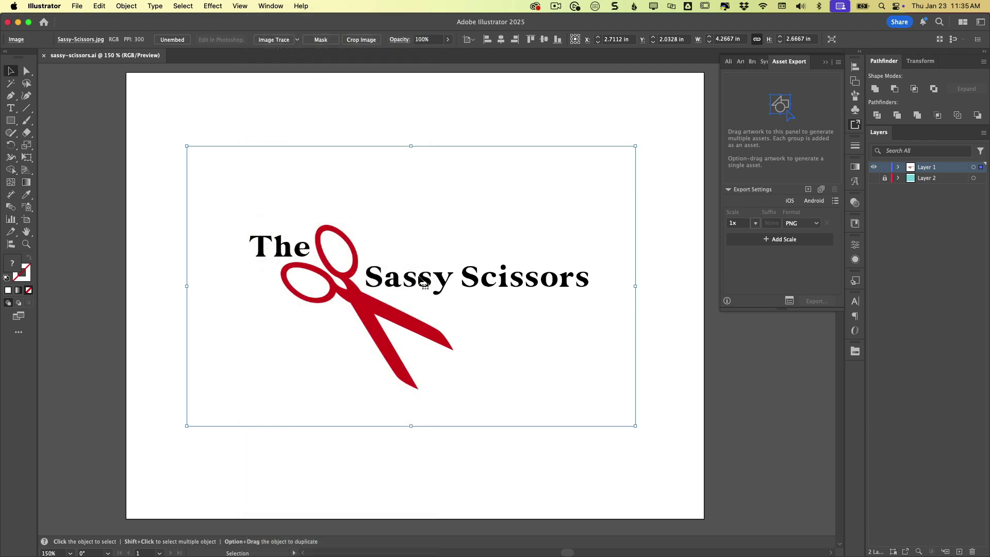
Image-trace the logo into black-and-white vector art and show the Image Trace panel.
click(279, 40)
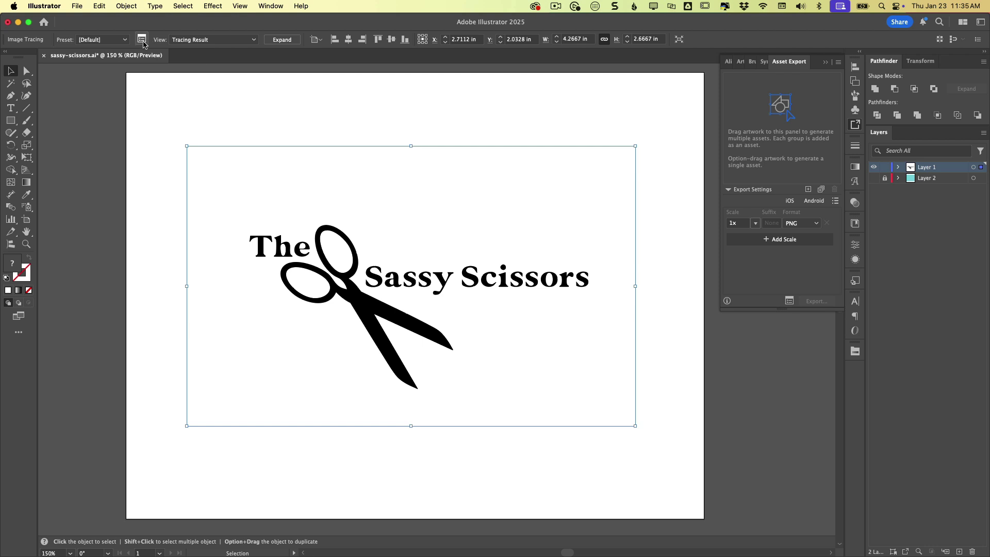
click(271, 6)
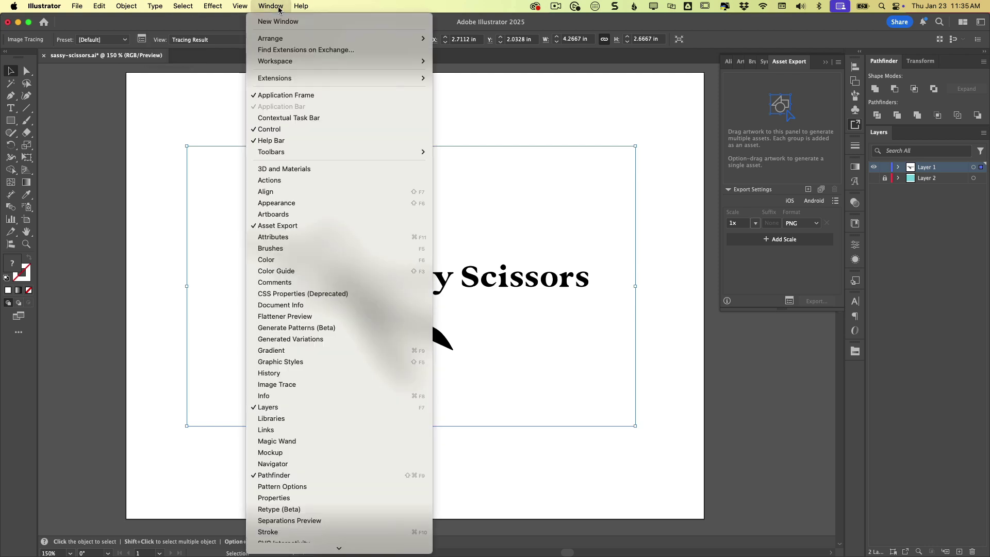
click(298, 385)
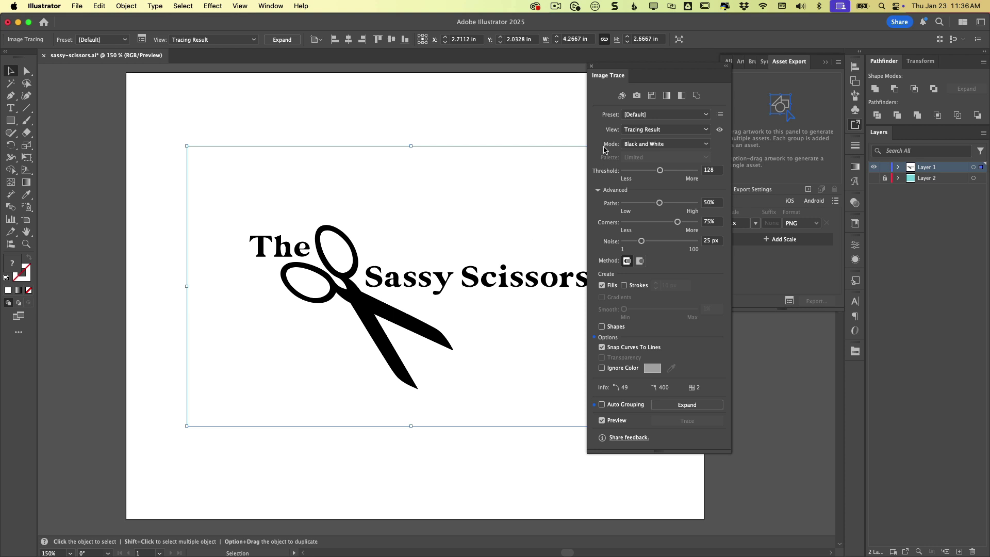
Apply the Black and White Logo preset, then switch the trace to Auto-Color.
click(708, 114)
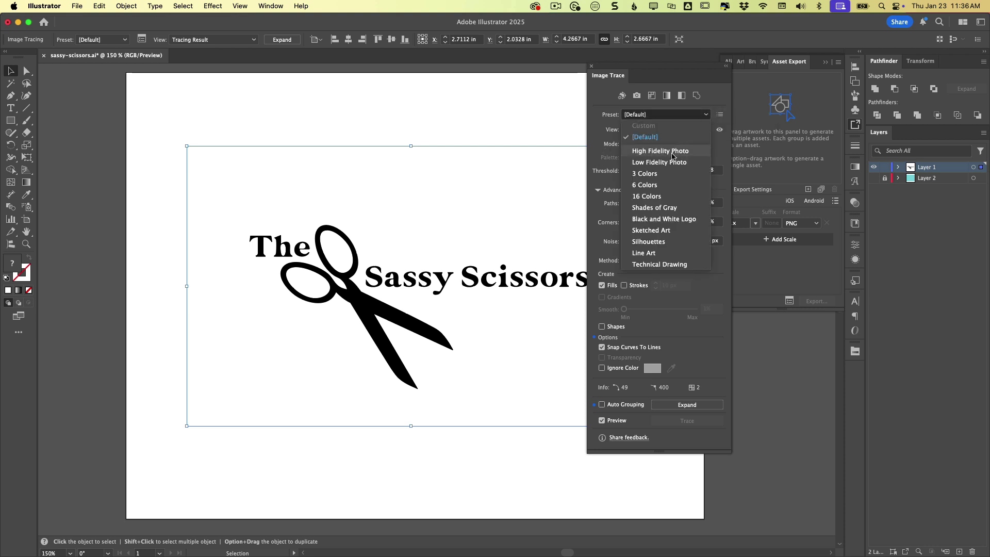
click(639, 222)
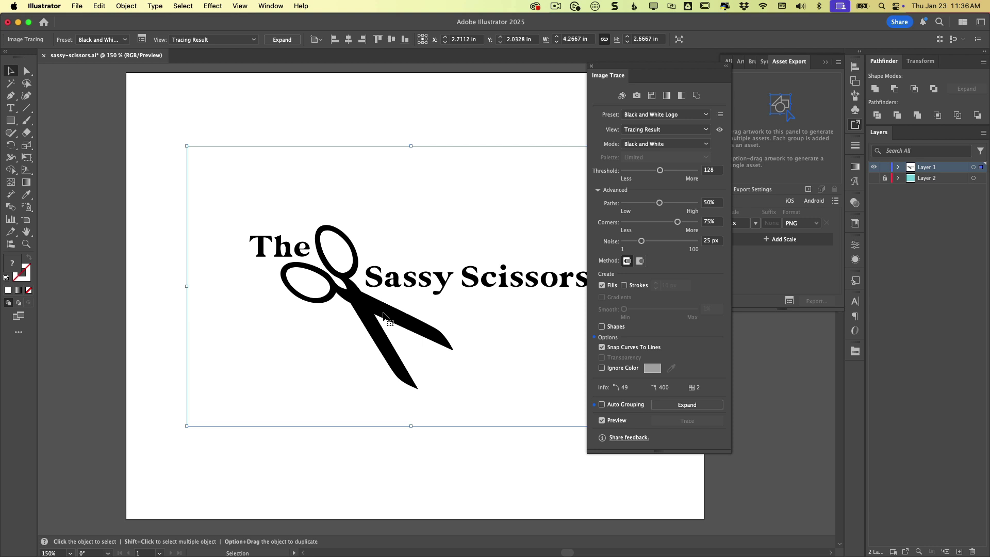
click(622, 96)
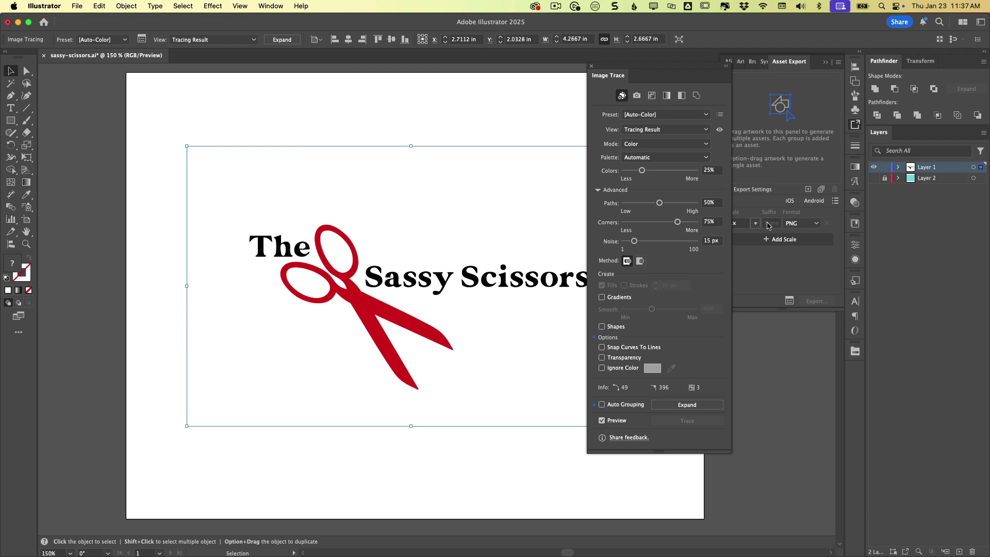
Make Layer 2's cyan background visible and set the trace to ignore white.
click(874, 178)
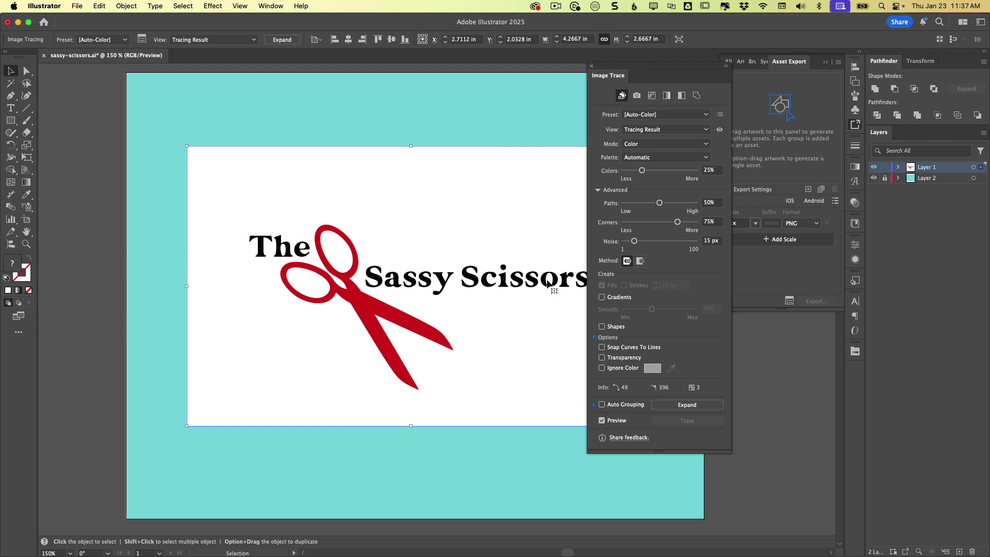
scroll(547, 289, right, 3)
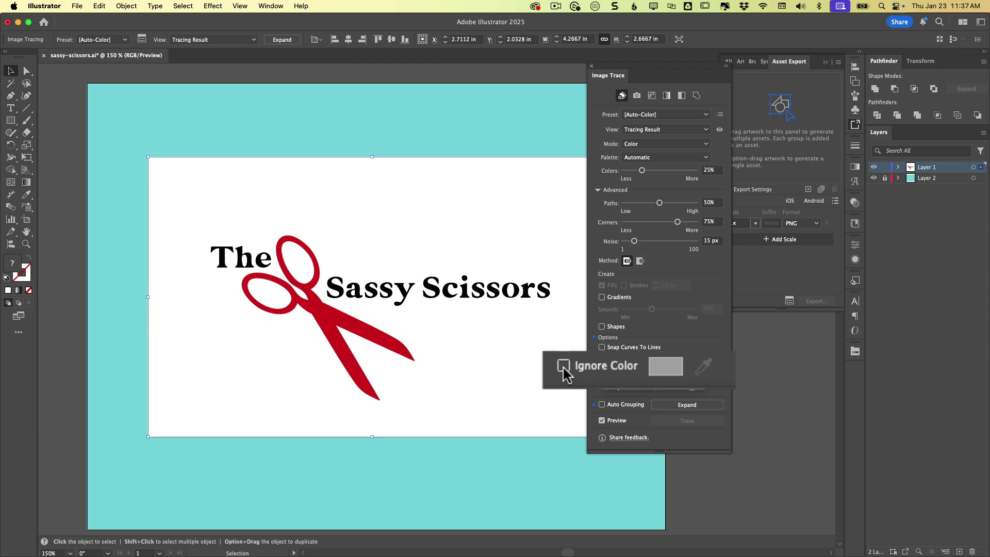
click(667, 369)
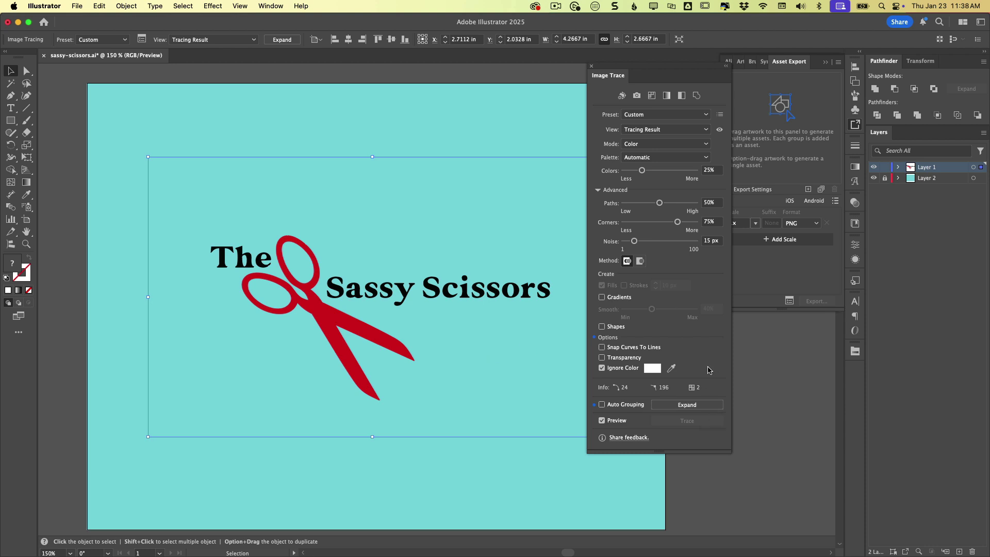
Expand the trace into editable paths and move the logo group up and left.
click(696, 408)
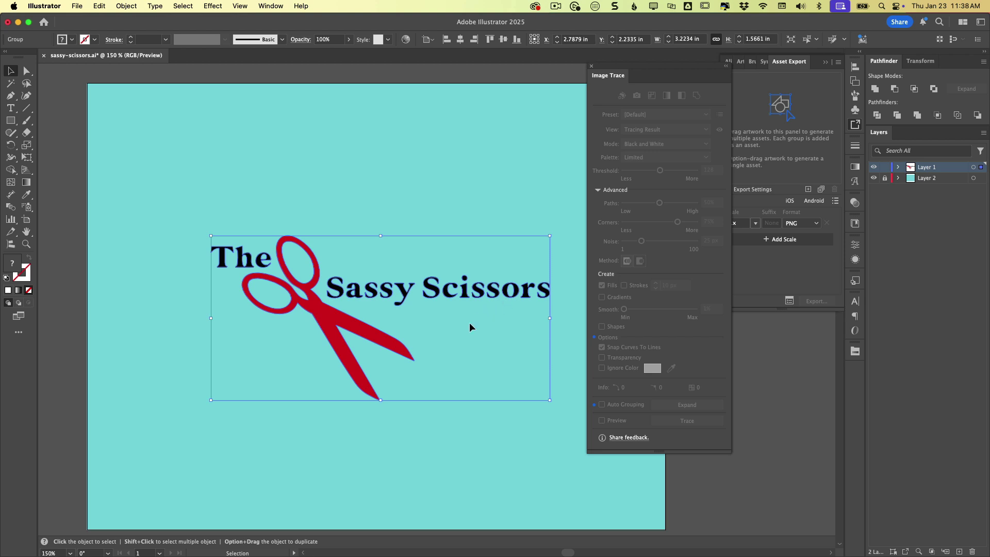
drag(482, 298, 451, 231)
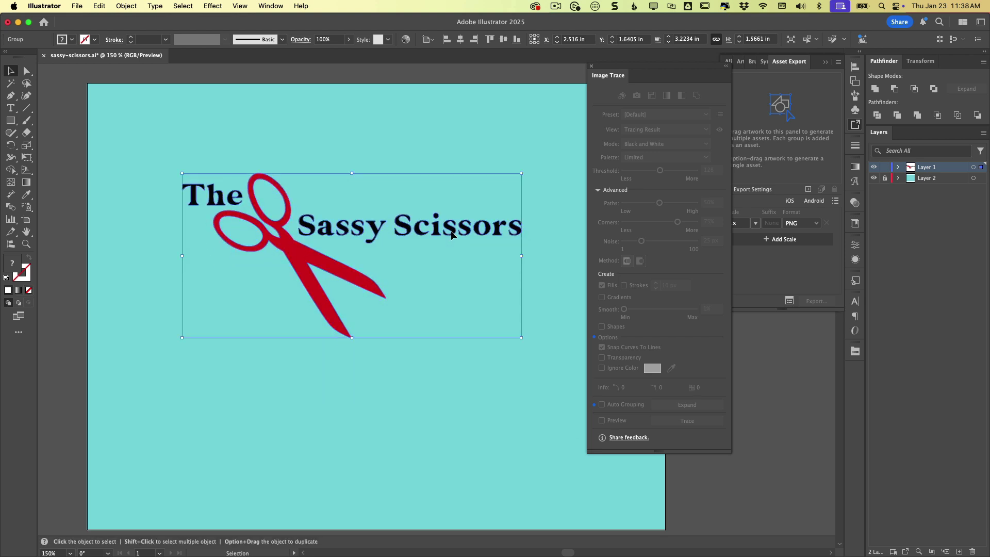
Export the logo selection as an asset named Sassy-Scissors in SVG format.
right_click(354, 275)
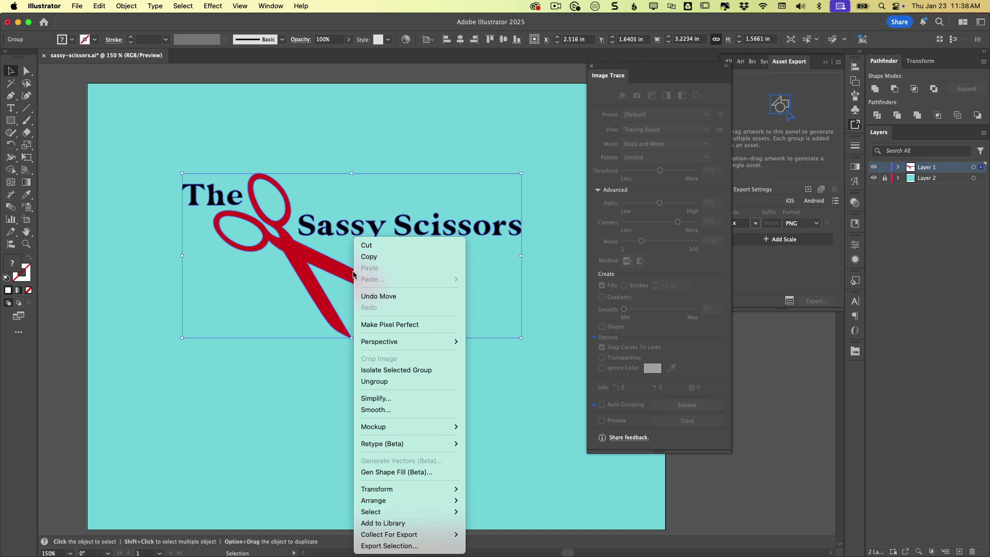
click(390, 547)
double_click(308, 222)
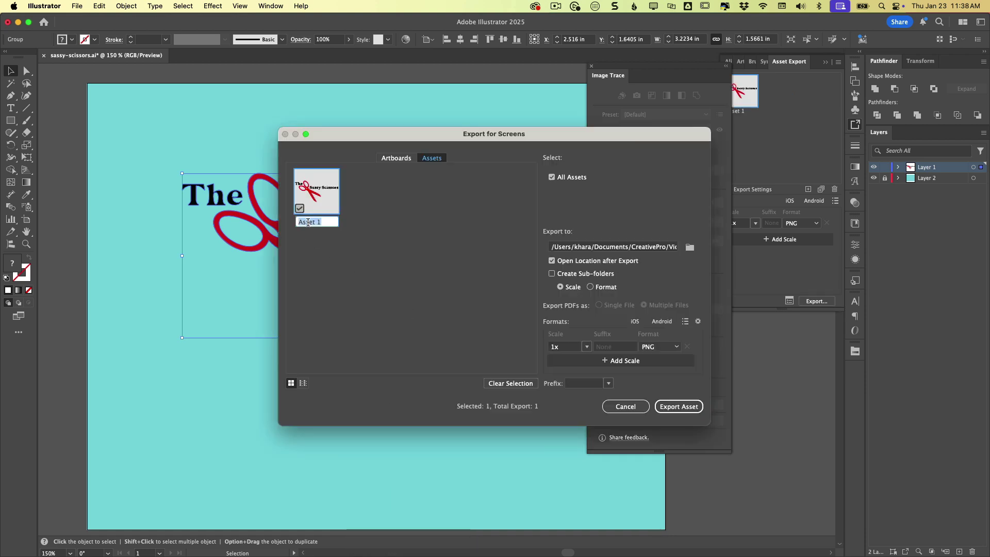
text(Sassy-S)
text(cissors)
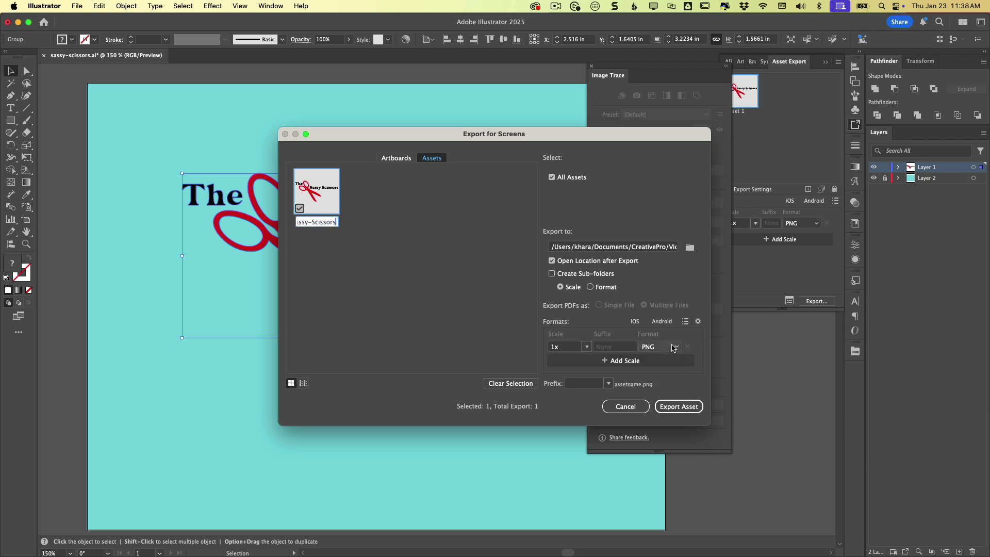
click(673, 347)
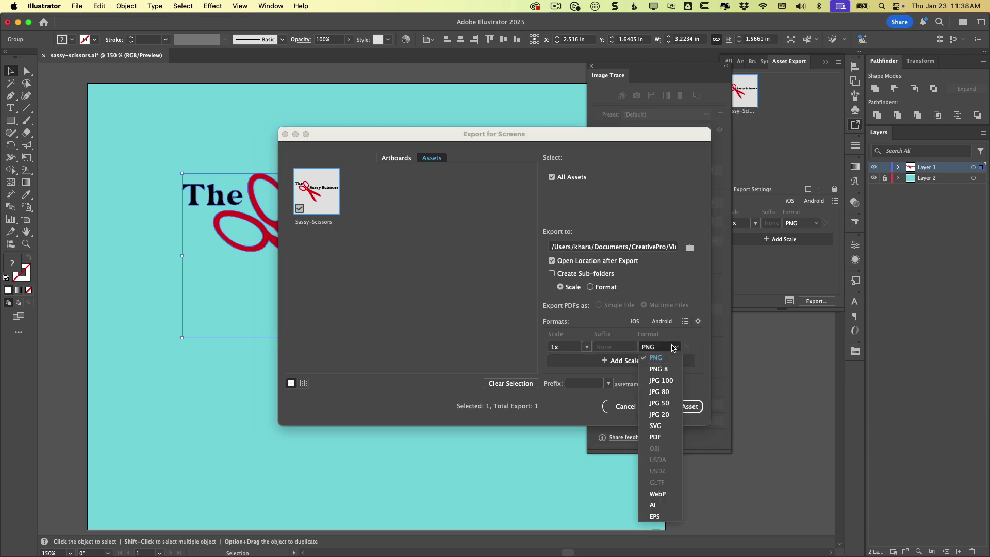
click(656, 426)
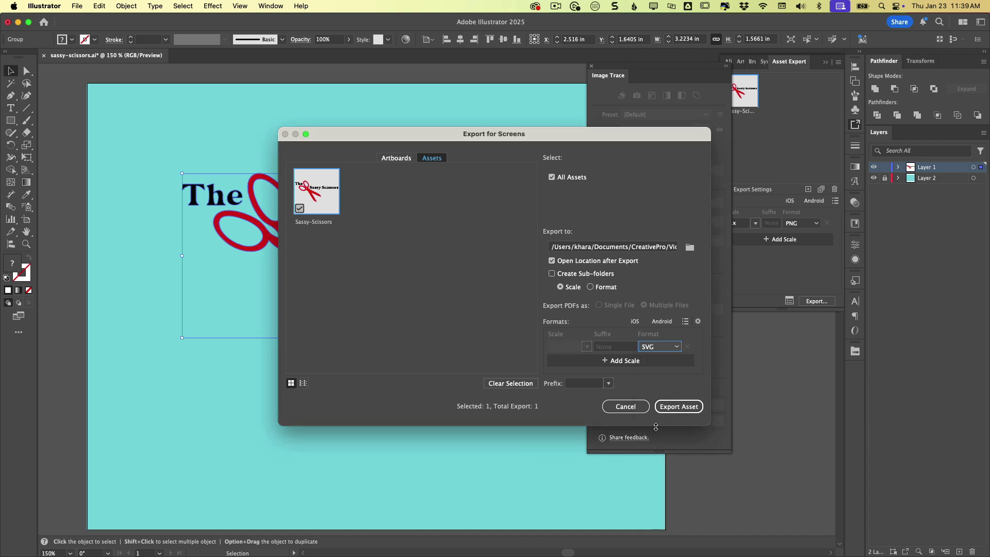
Export Sassy-Scissors.svg to the Desktop and Quick Look the file.
click(690, 247)
click(345, 320)
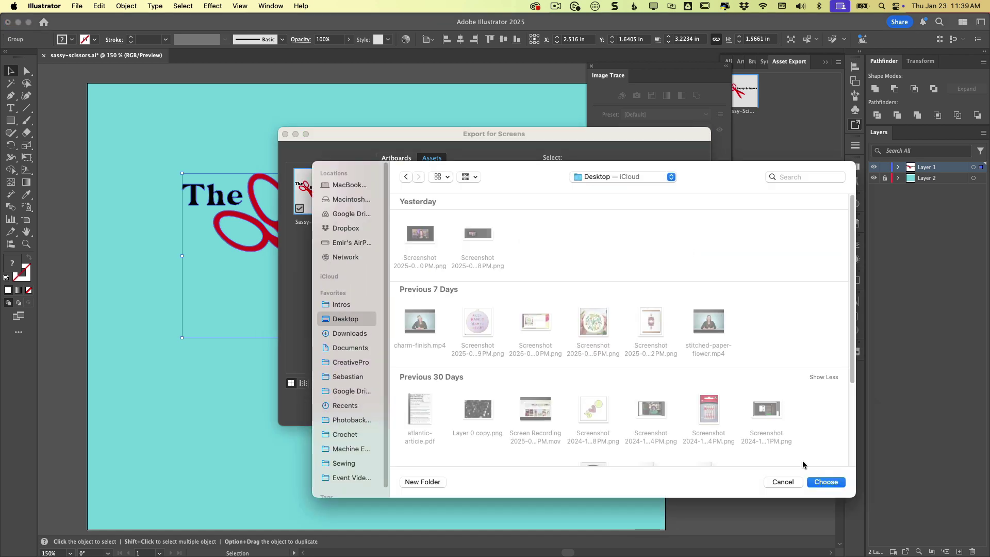
key(Return)
click(692, 408)
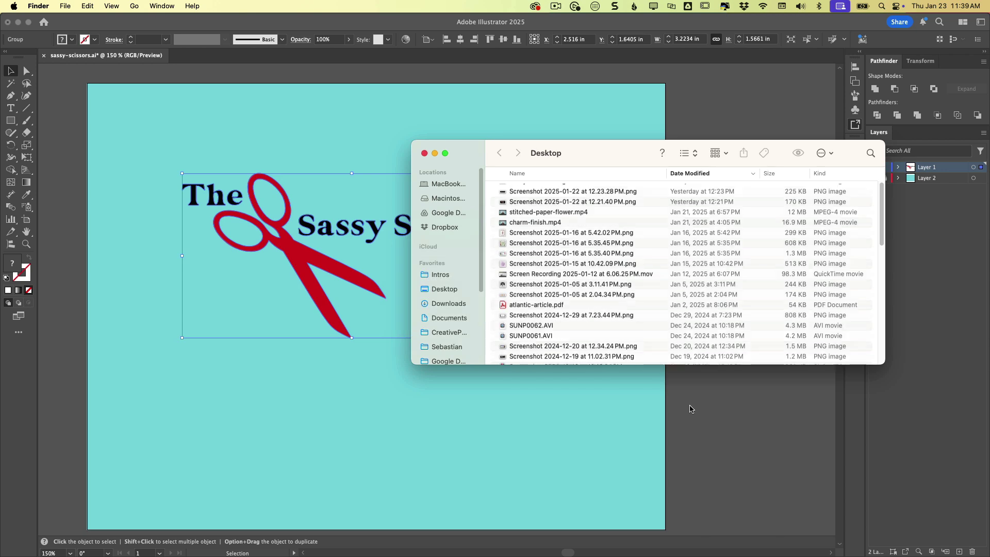
click(552, 193)
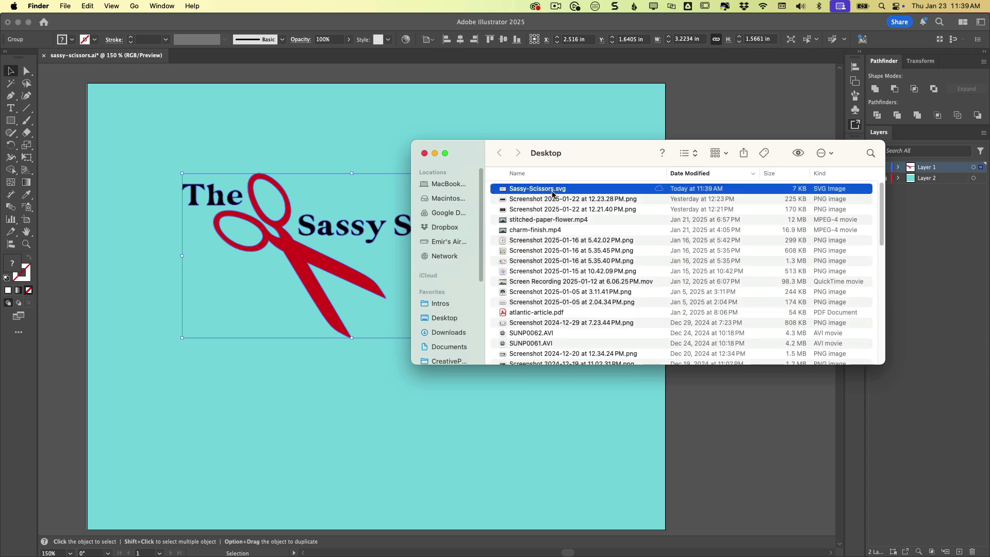
key(space)
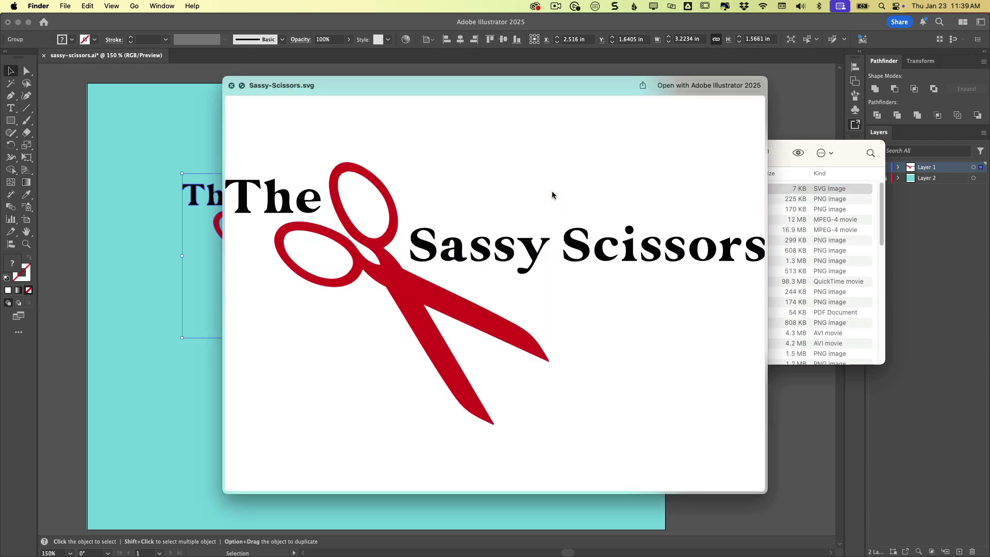
key(super+w)
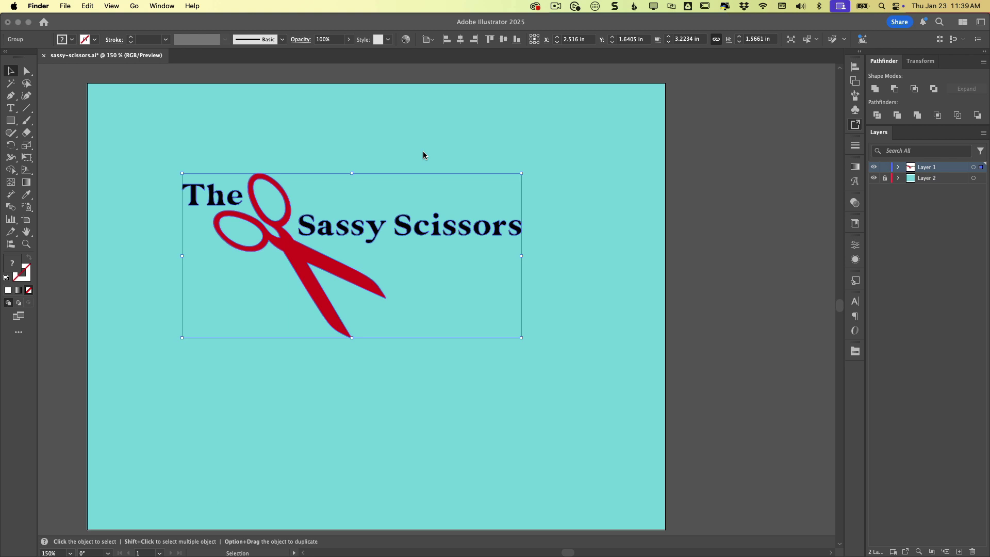